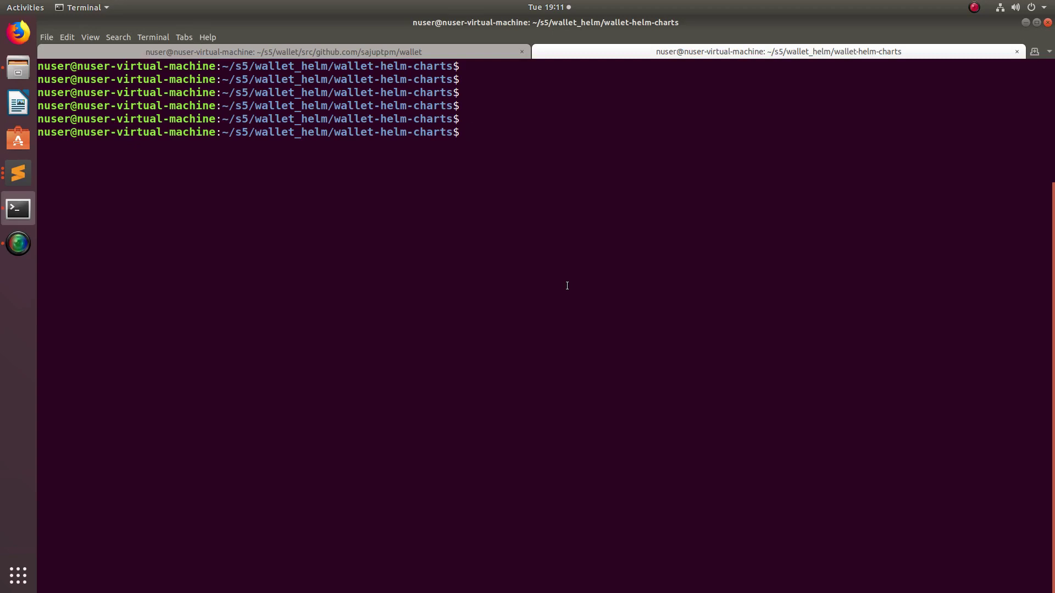
Run helm list in wallet-helm-charts, which fails with 'Error: could not find tiller'
{"action": "key", "text": "Return"}
{"action": "key", "text": "Return"}
{"action": "key", "text": "Return"}
{"action": "type", "text": "helm"}
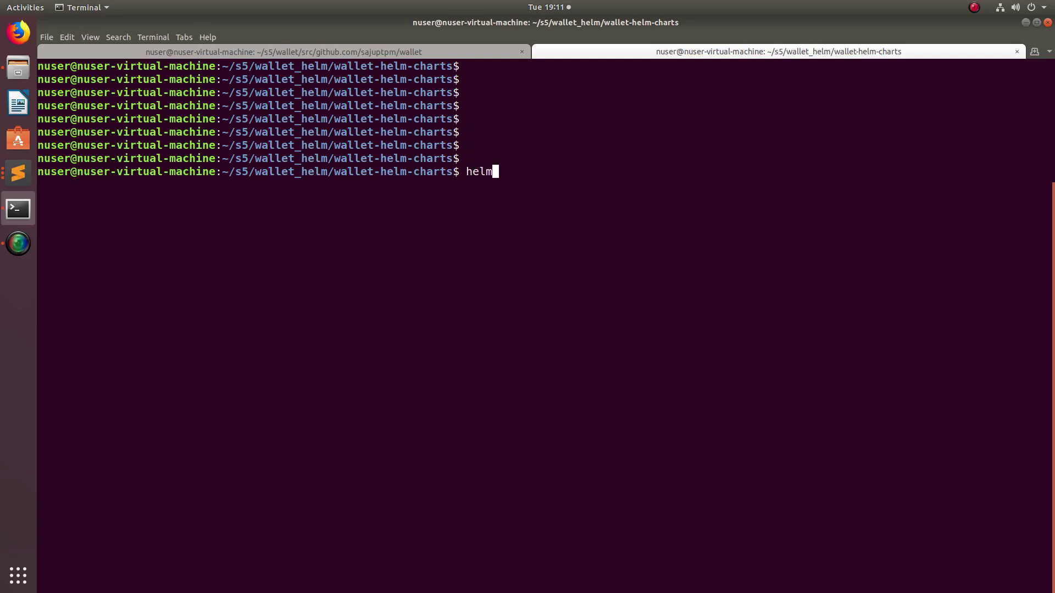
{"action": "type", "text": " list"}
{"action": "key", "text": "Return"}
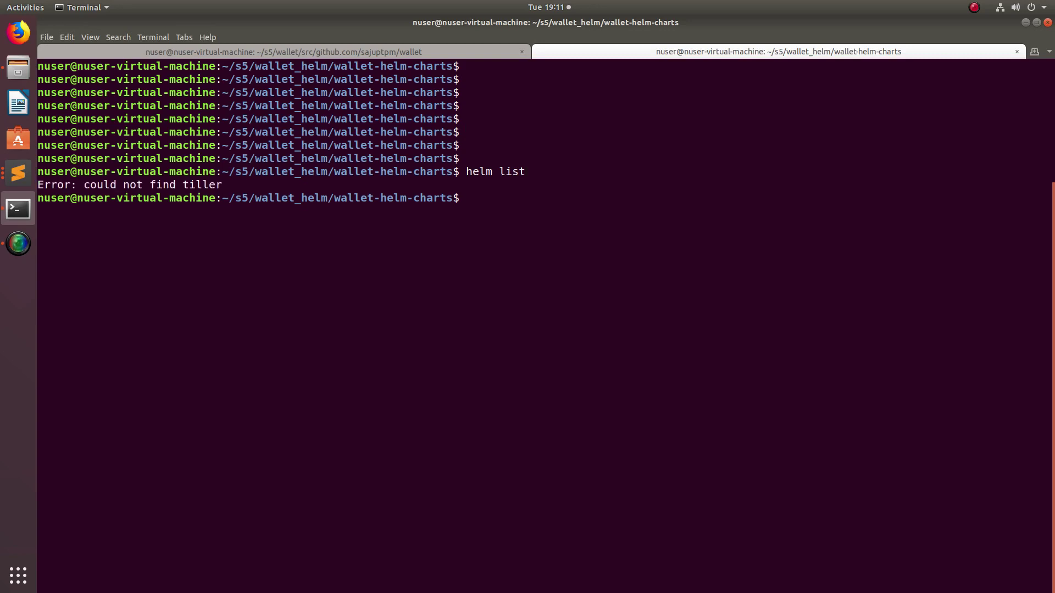
{"action": "key", "text": "Return"}
{"action": "key", "text": "Return"}
{"action": "key", "text": "Return"}
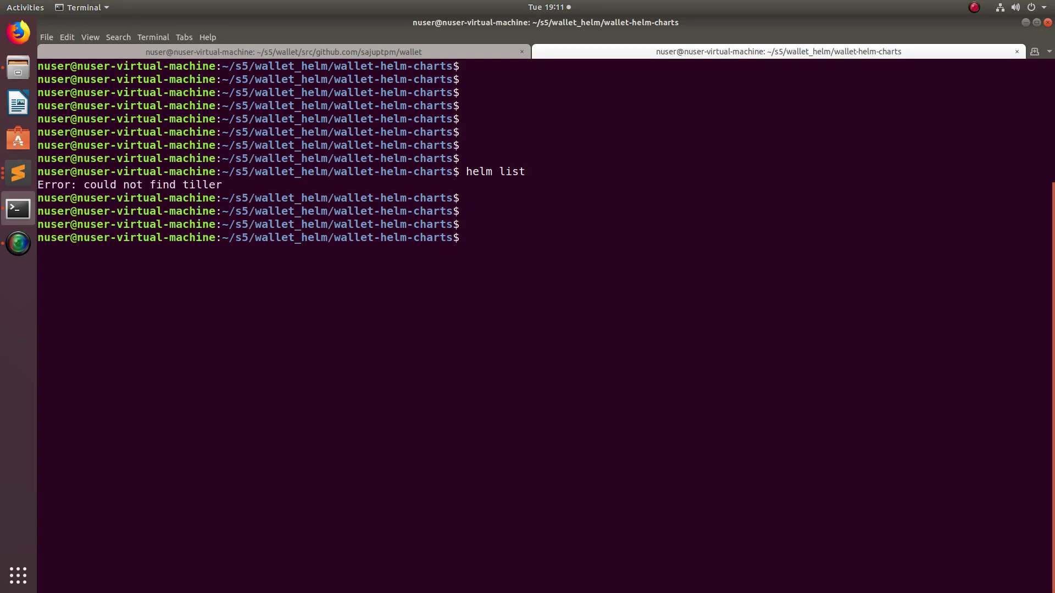
{"action": "type", "text": "cat "}
{"action": "type", "text": "rbac/"}
Print rbac/rbac-config.yaml, showing the tiller ServiceAccount and its cluster-admin binding
{"action": "key", "text": "Tab"}
{"action": "key", "text": "Return"}
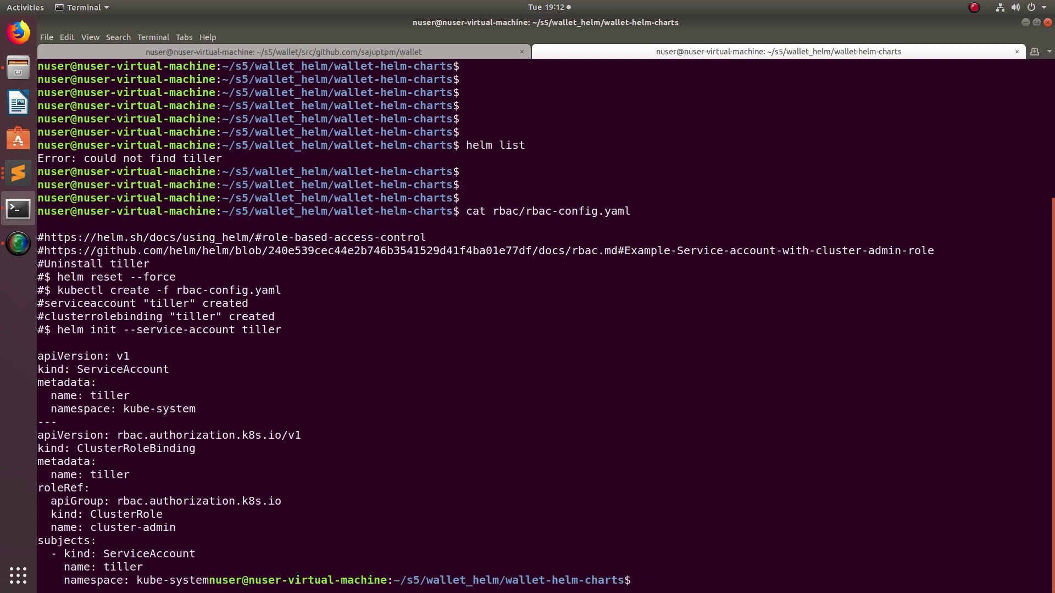
{"action": "key", "text": "Return"}
{"action": "key", "text": "Return"}
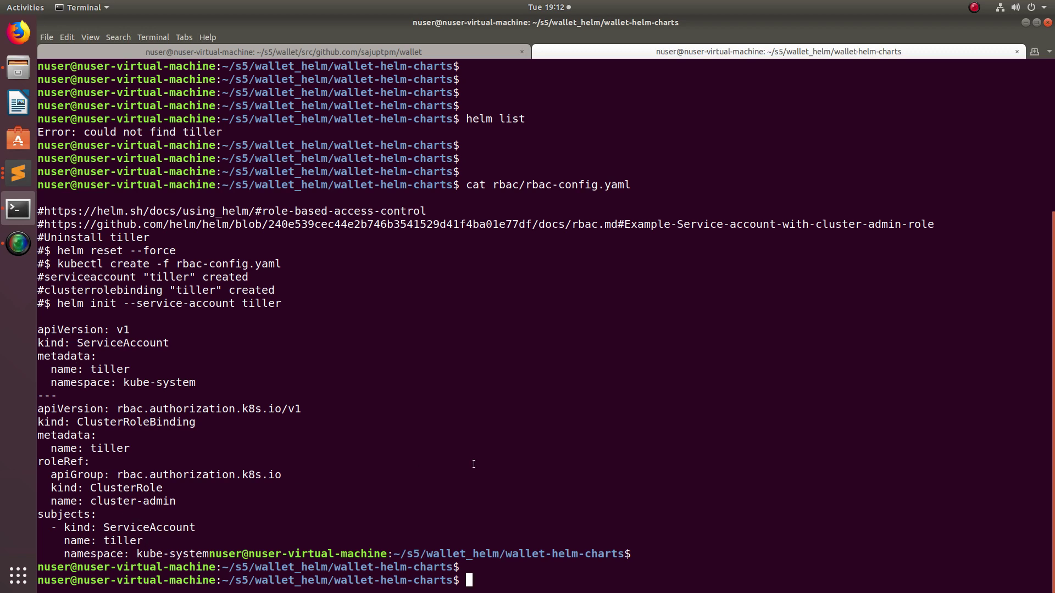
Highlight the config path and ServiceAccount kind, then run the mistyped kubectl create command
{"action": "key", "text": "Return"}
{"action": "key", "text": "Return"}
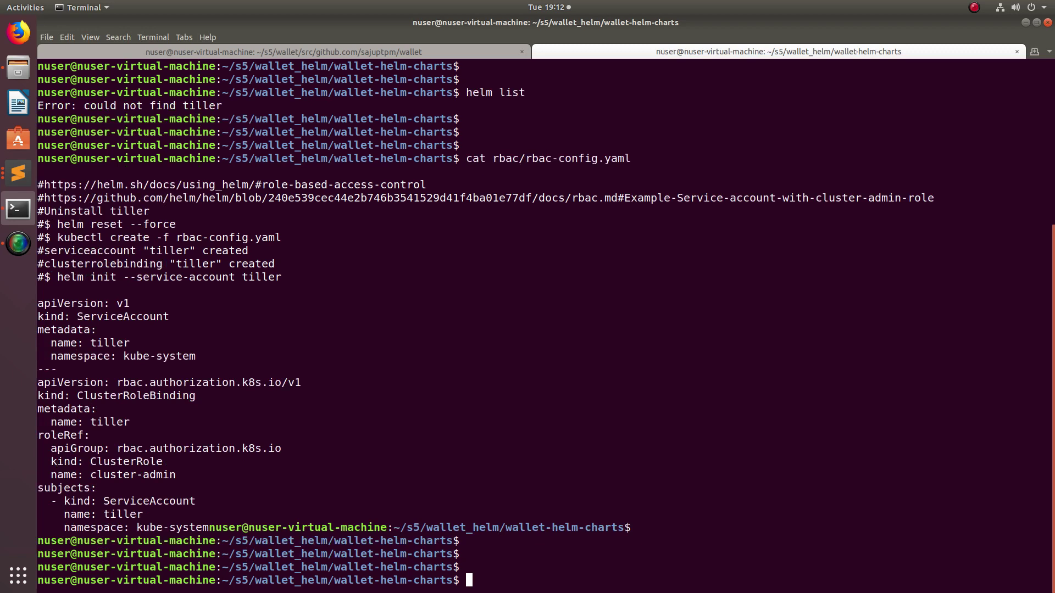
{"action": "key", "text": "Return"}
{"action": "key", "text": "Return"}
{"action": "type", "text": "kubectl create -f rbac/rbac-config.yaml"}
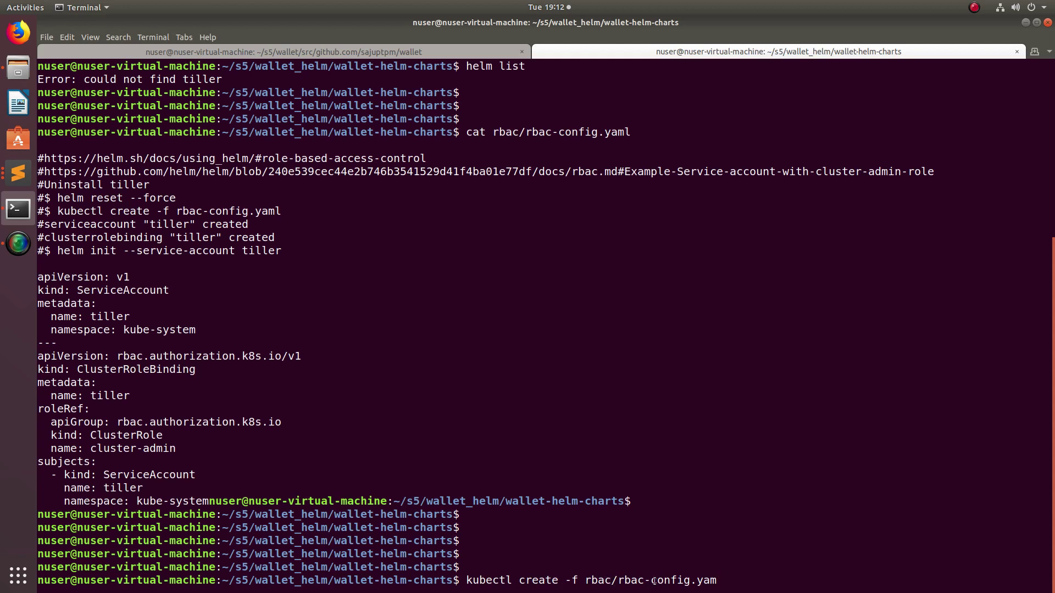
{"action": "left_click_drag", "start_coordinate": [631, 131], "coordinate": [493, 131]}
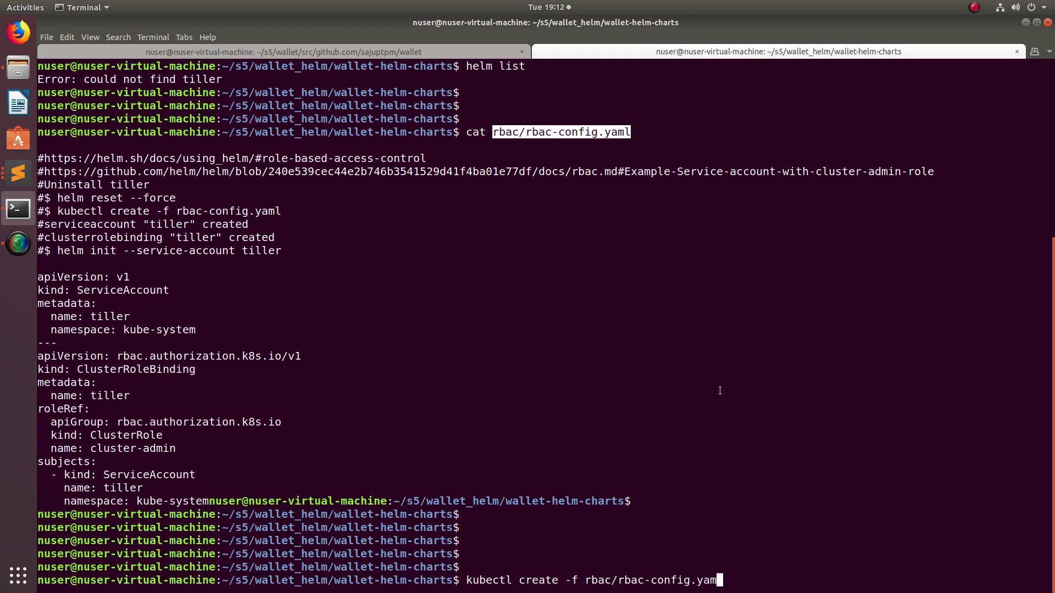
{"action": "left_click", "coordinate": [174, 307]}
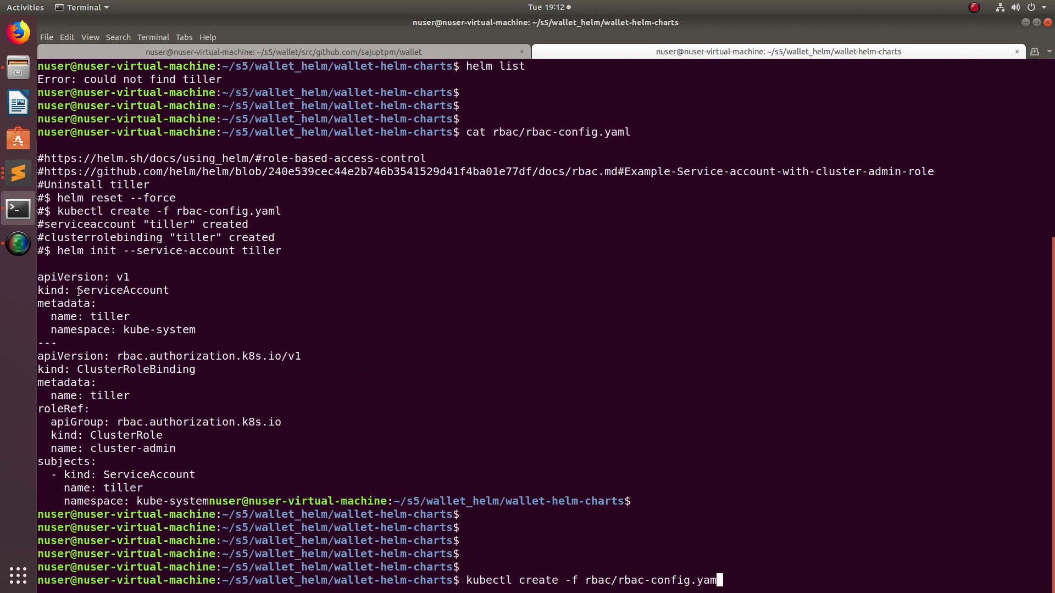
{"action": "left_click_drag", "start_coordinate": [77, 290], "coordinate": [169, 290]}
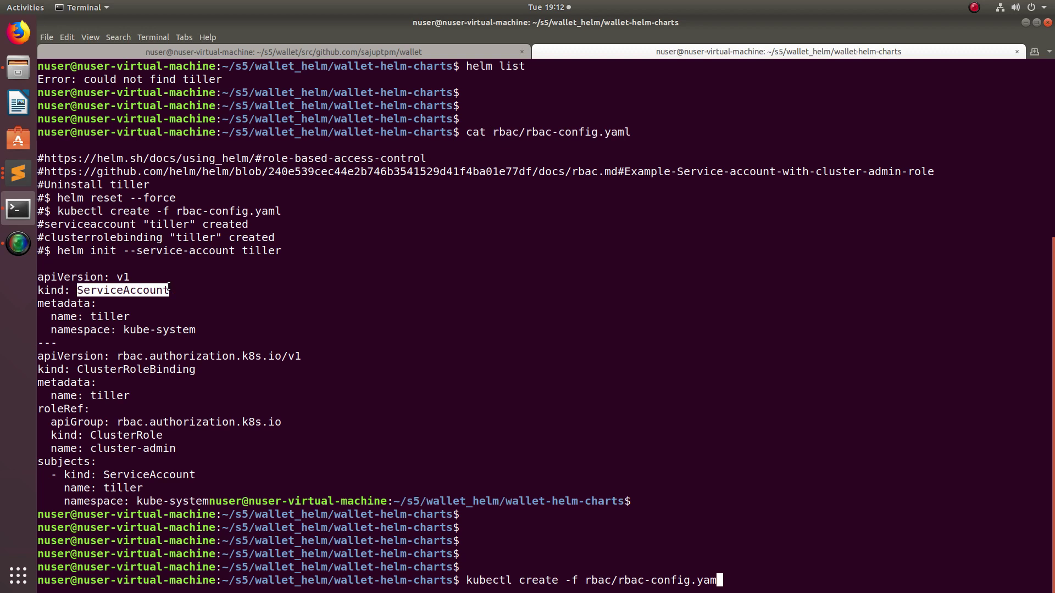
{"action": "left_click", "coordinate": [401, 397]}
{"action": "key", "text": "Return"}
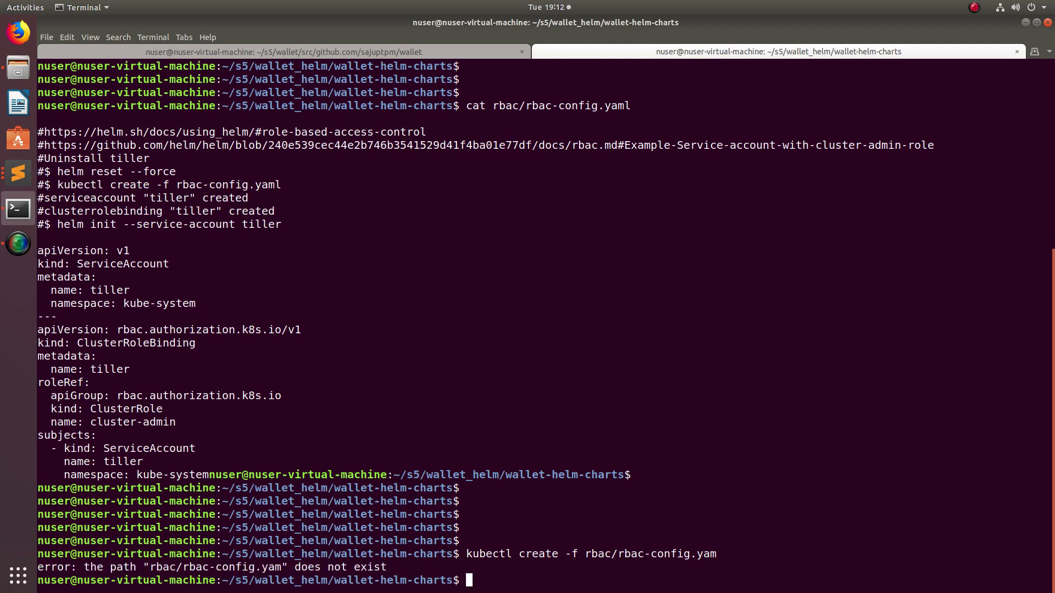
Rerun the corrected kubectl create -f rbac/rbac-config.yaml, creating serviceaccount/tiller and its binding
{"action": "key", "text": "Return"}
{"action": "key", "text": "Up"}
{"action": "type", "text": "l"}
{"action": "key", "text": "Return"}
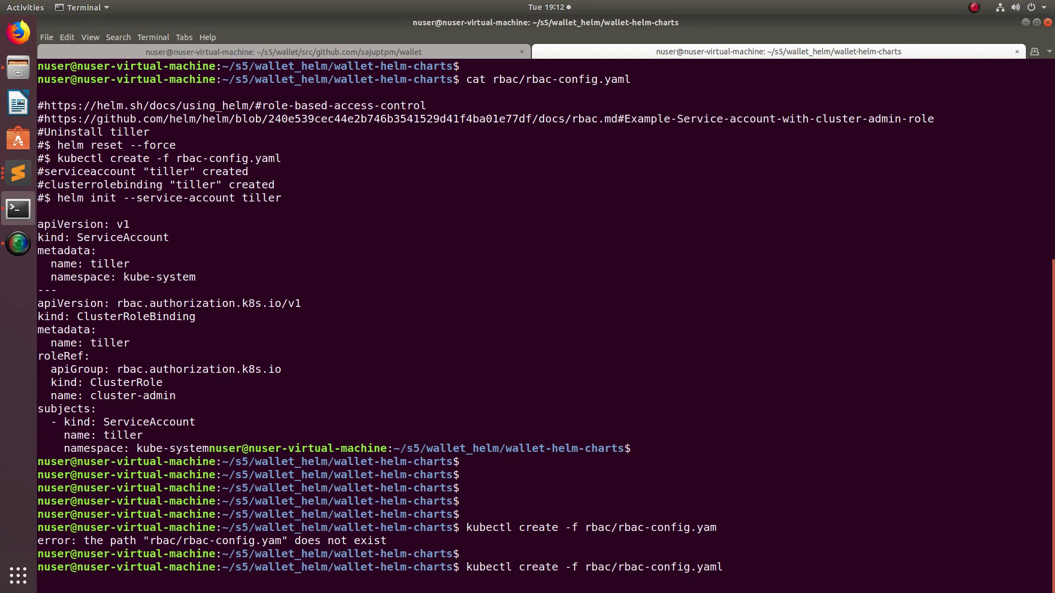
{"action": "key", "text": "Return"}
{"action": "key", "text": "Return"}
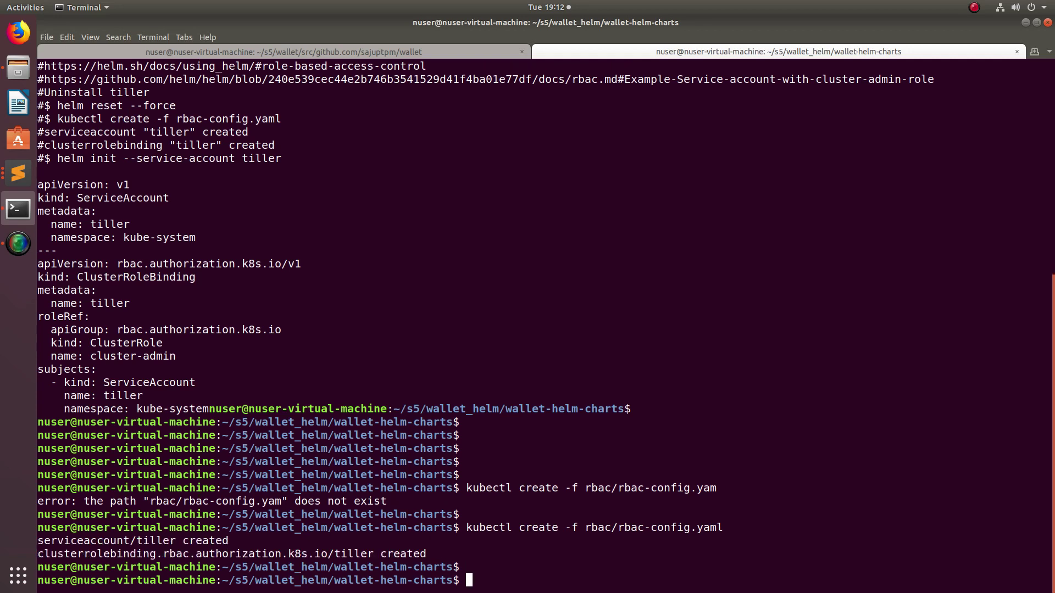
{"action": "key", "text": "Return"}
{"action": "key", "text": "Return"}
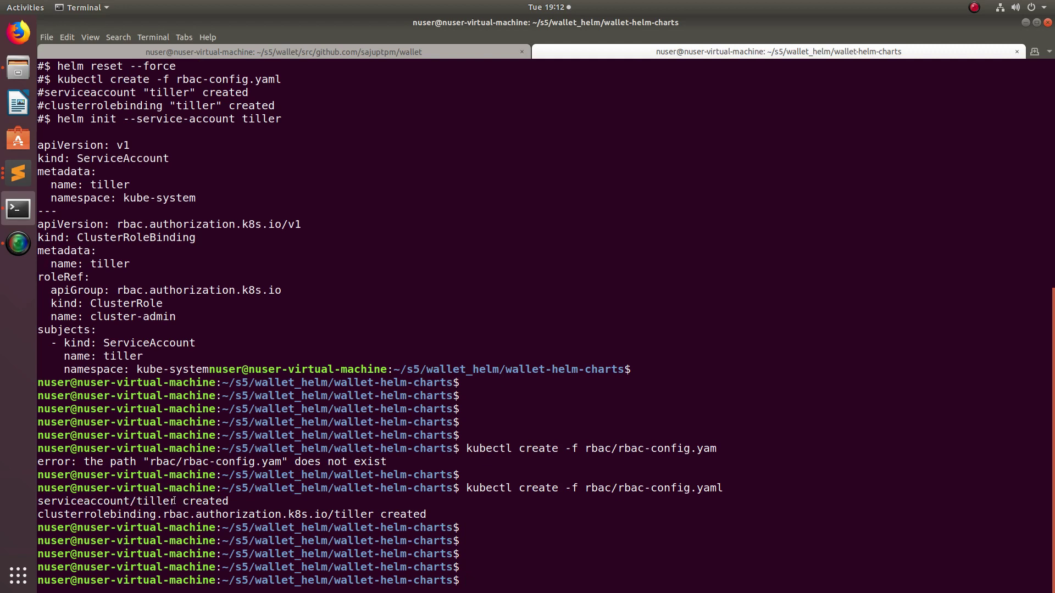
{"action": "double_click", "coordinate": [148, 502]}
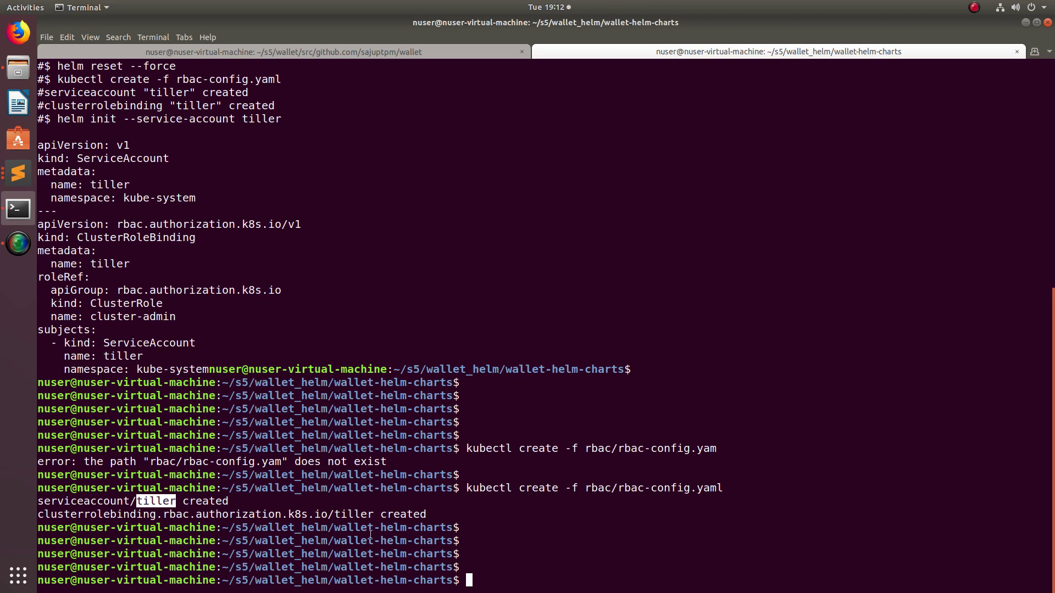
{"action": "left_click", "coordinate": [491, 521]}
Run helm init --service-account tiller, highlighting the flag, to install Tiller into the cluster
{"action": "key", "text": "Return"}
{"action": "key", "text": "Return"}
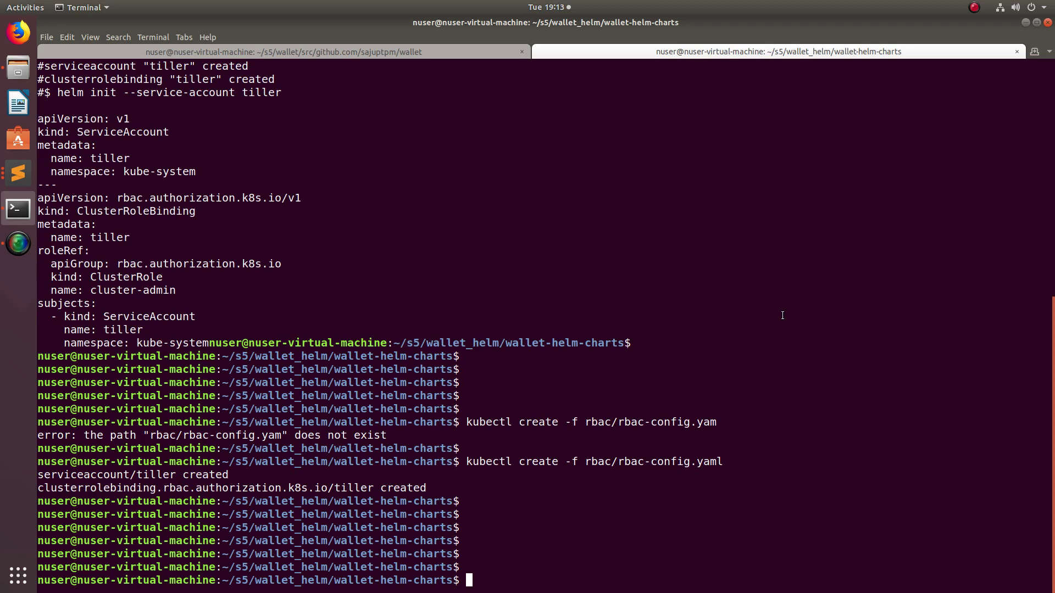
{"action": "key", "text": "Return"}
{"action": "key", "text": "Return"}
{"action": "type", "text": "helm init --service-account tiller"}
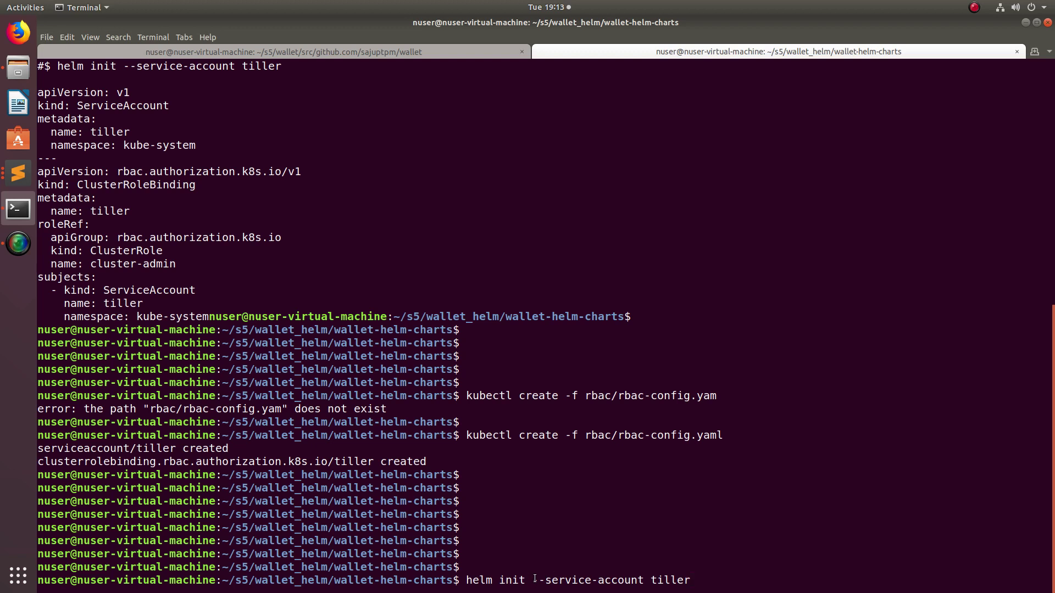
{"action": "left_click_drag", "start_coordinate": [534, 581], "coordinate": [693, 581]}
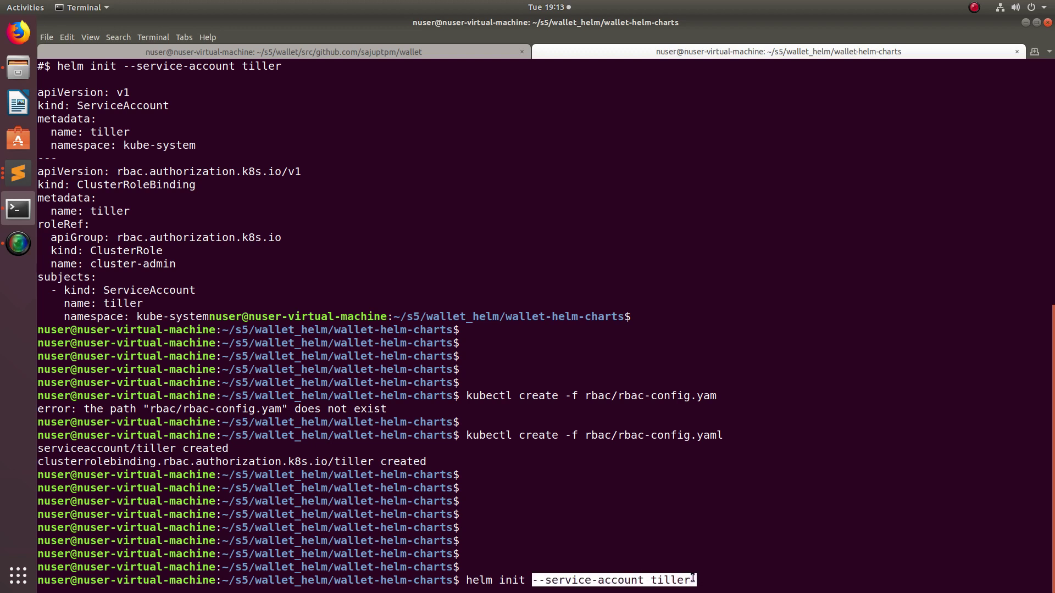
{"action": "left_click", "coordinate": [630, 580]}
{"action": "left_click_drag", "start_coordinate": [643, 580], "coordinate": [536, 582]}
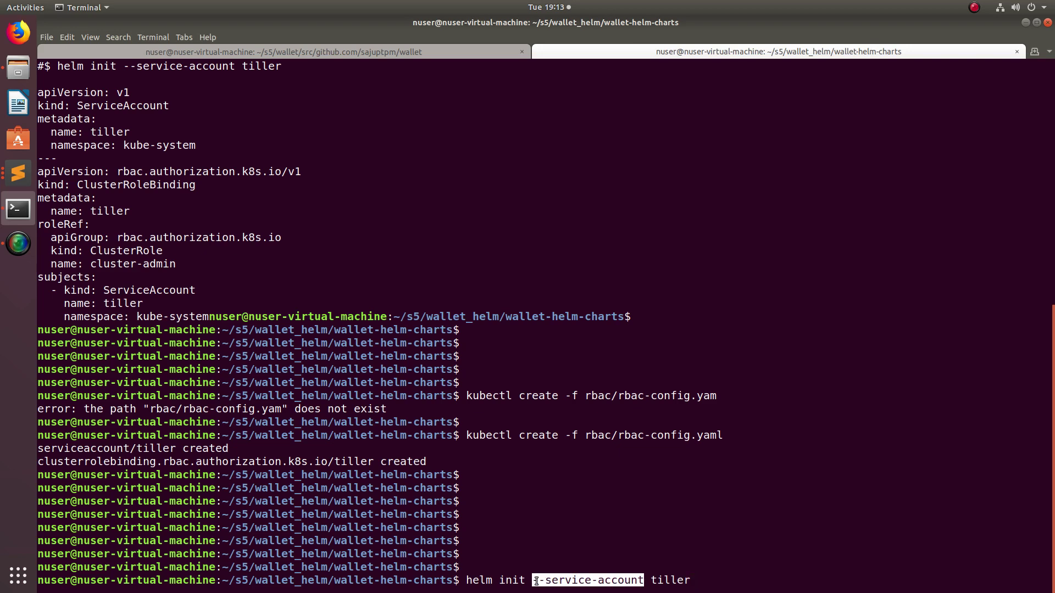
{"action": "key", "text": "Return"}
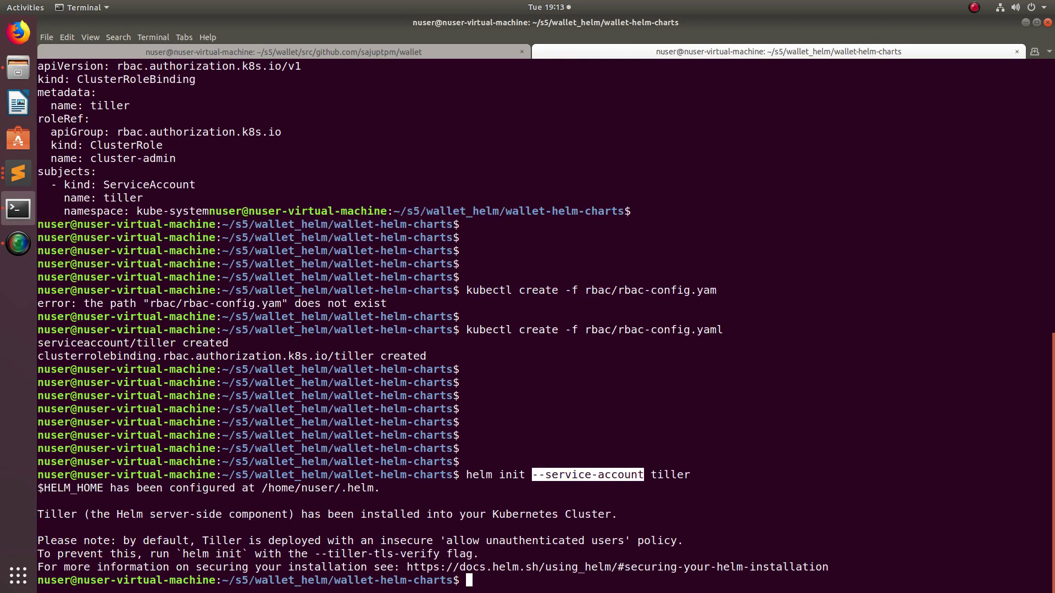
{"action": "key", "text": "Return"}
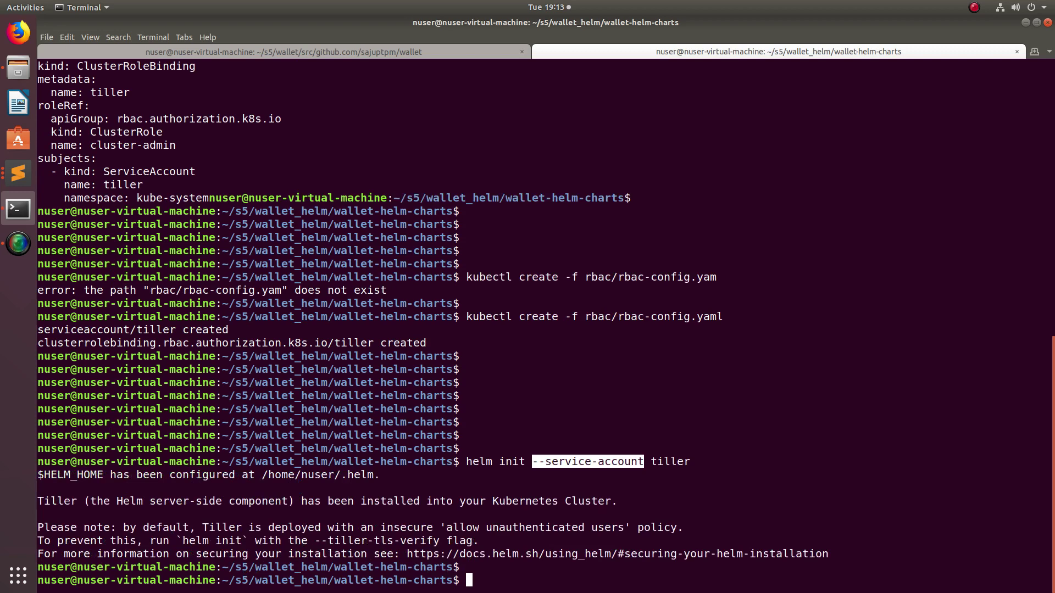
{"action": "key", "text": "Return"}
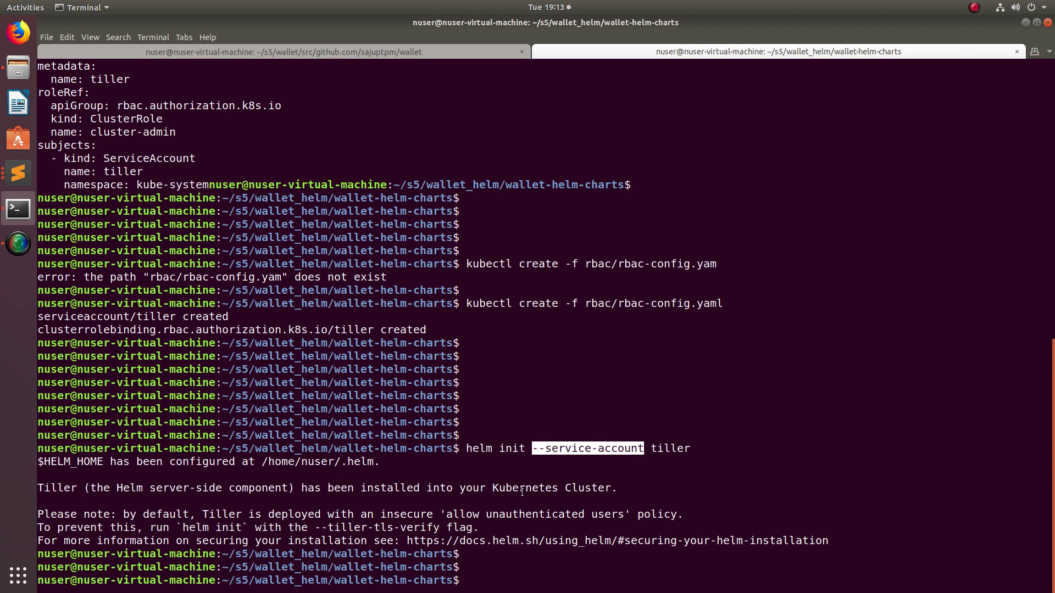
Run helm list, which fails because no tiller pod is ready yet
{"action": "key", "text": "Return"}
{"action": "key", "text": "Return"}
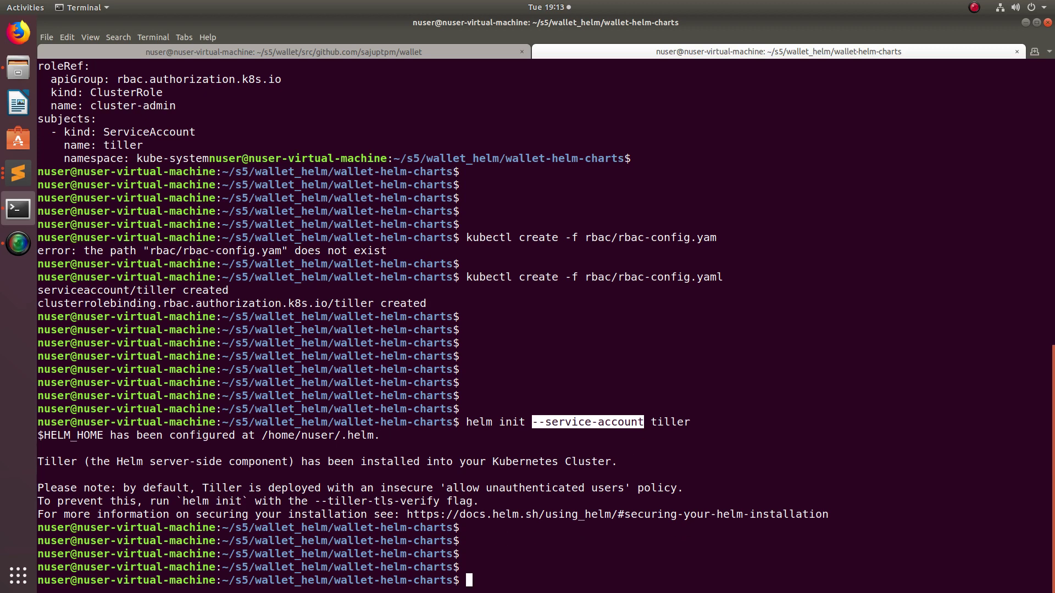
{"action": "type", "text": "helm lis"}
{"action": "type", "text": "t"}
{"action": "key", "text": "Return"}
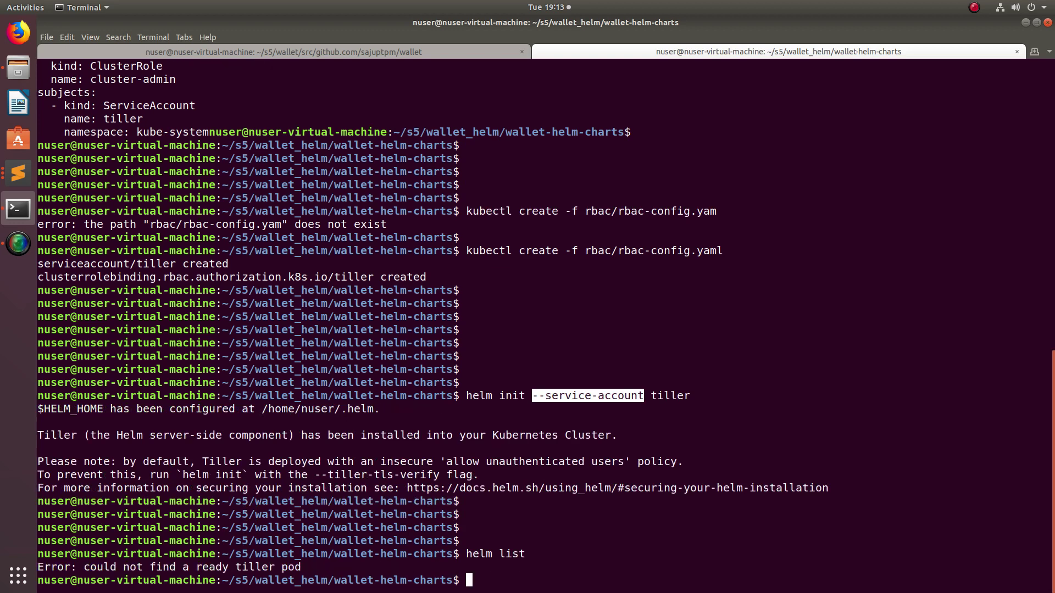
{"action": "key", "text": "Return"}
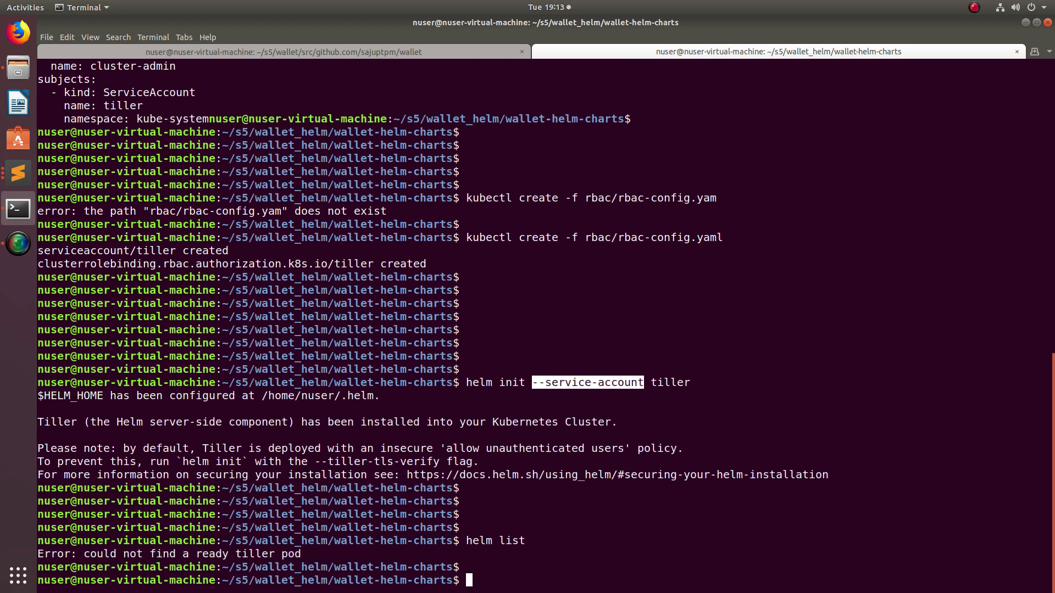
{"action": "key", "text": "Return"}
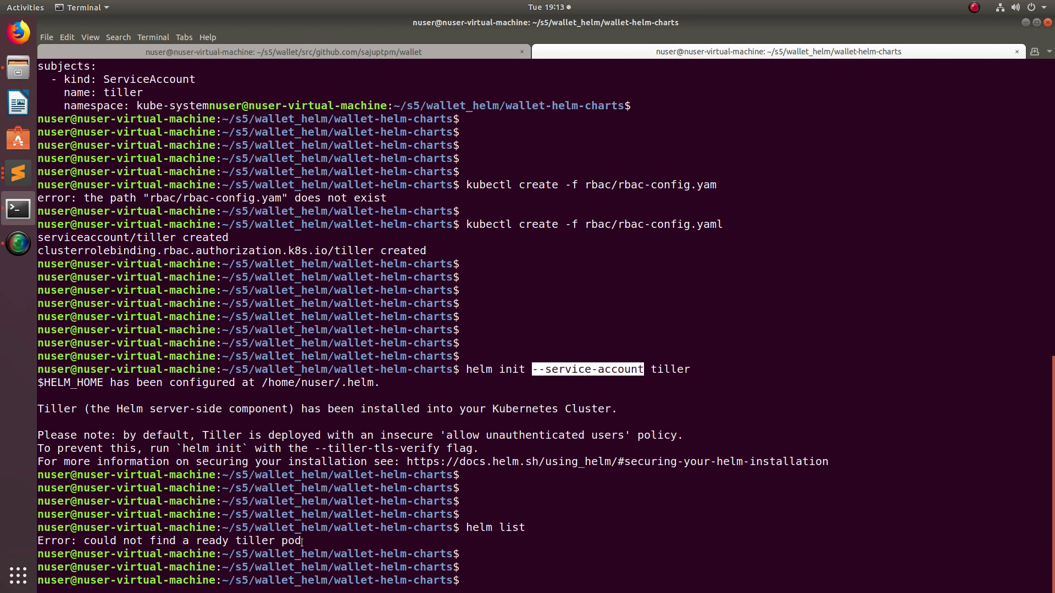
{"action": "key", "text": "Return"}
{"action": "key", "text": "Return"}
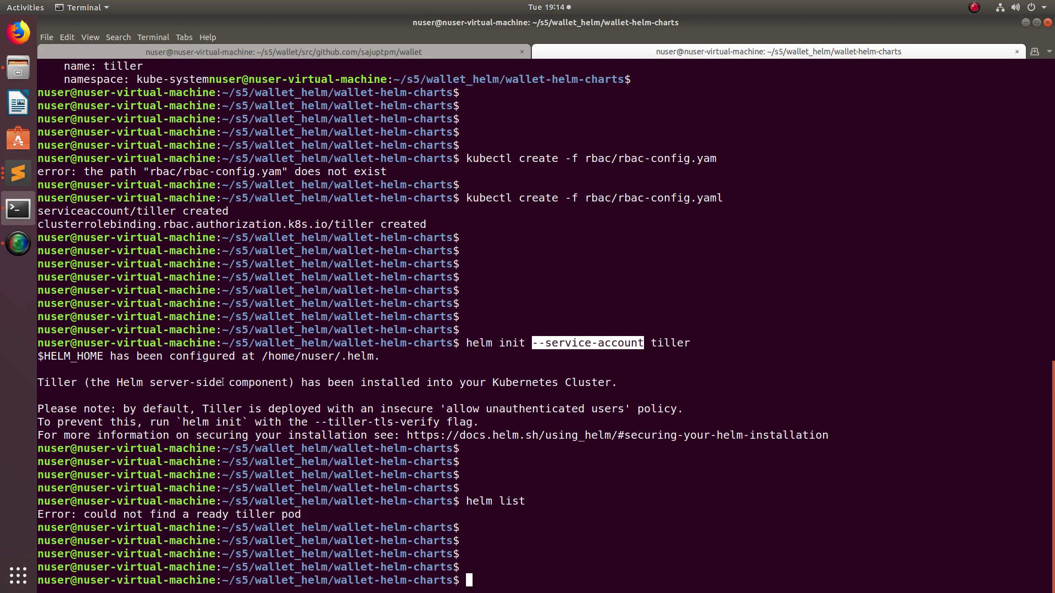
Rerun helm list, which now returns no error and no releases
{"action": "key", "text": "Up"}
{"action": "key", "text": "Return"}
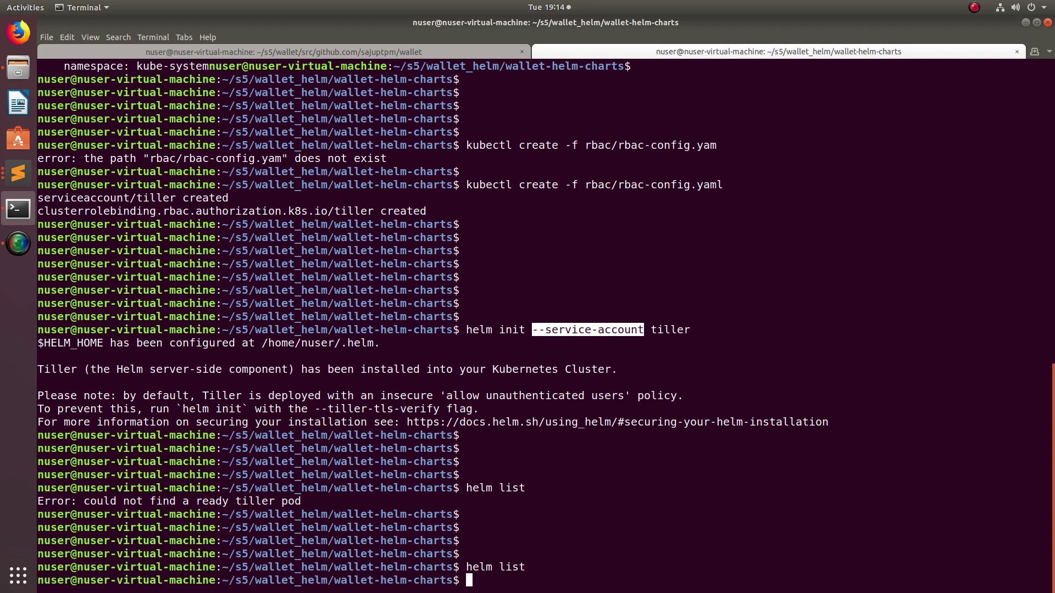
{"action": "key", "text": "Return"}
{"action": "key", "text": "Return"}
{"action": "key", "text": "Return"}
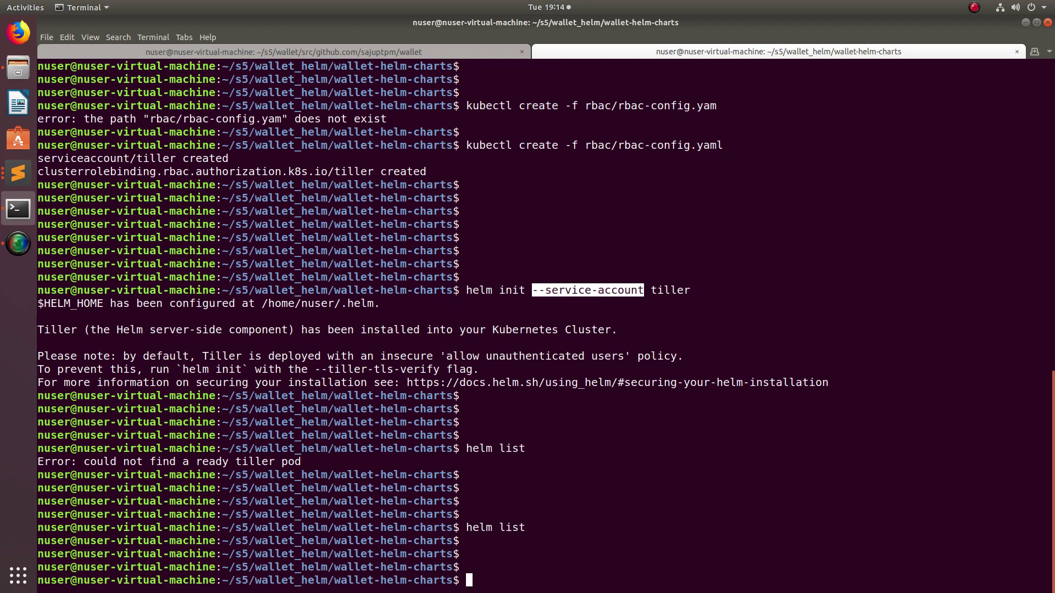
{"action": "left_click", "coordinate": [737, 463]}
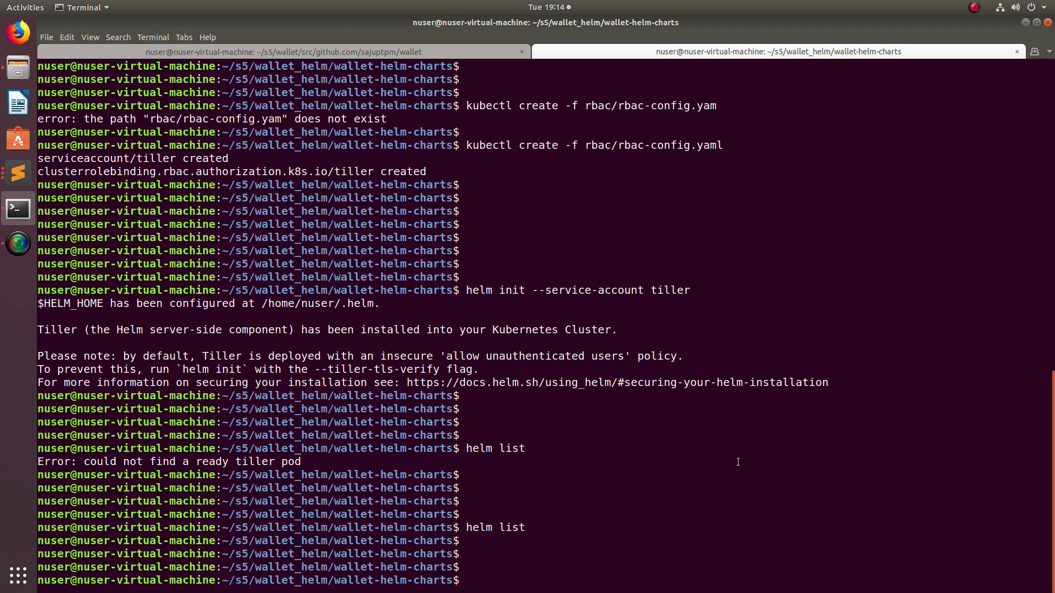
Run helm version and highlight the Client and Server v2.14.1 lines
{"action": "key", "text": "Return"}
{"action": "key", "text": "Return"}
{"action": "type", "text": "helm "}
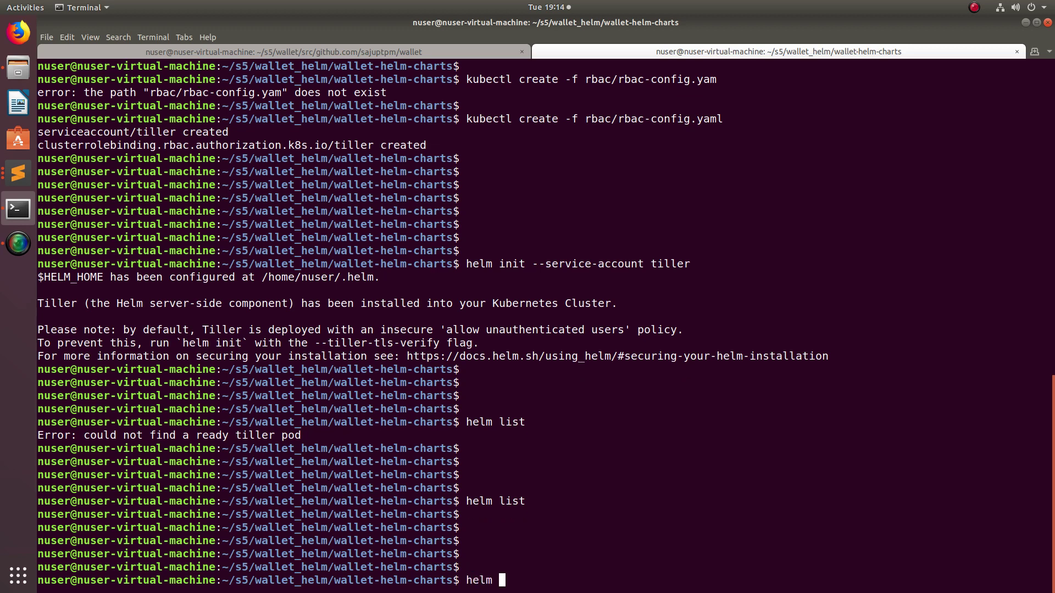
{"action": "type", "text": "version"}
{"action": "key", "text": "Return"}
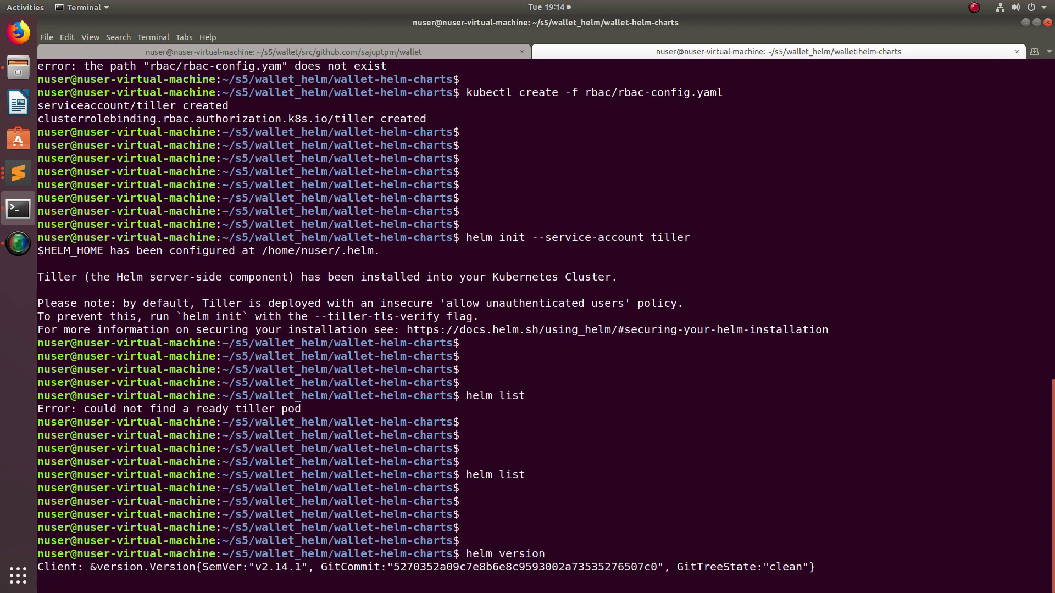
{"action": "key", "text": "Return"}
{"action": "key", "text": "Return"}
{"action": "key", "text": "Return"}
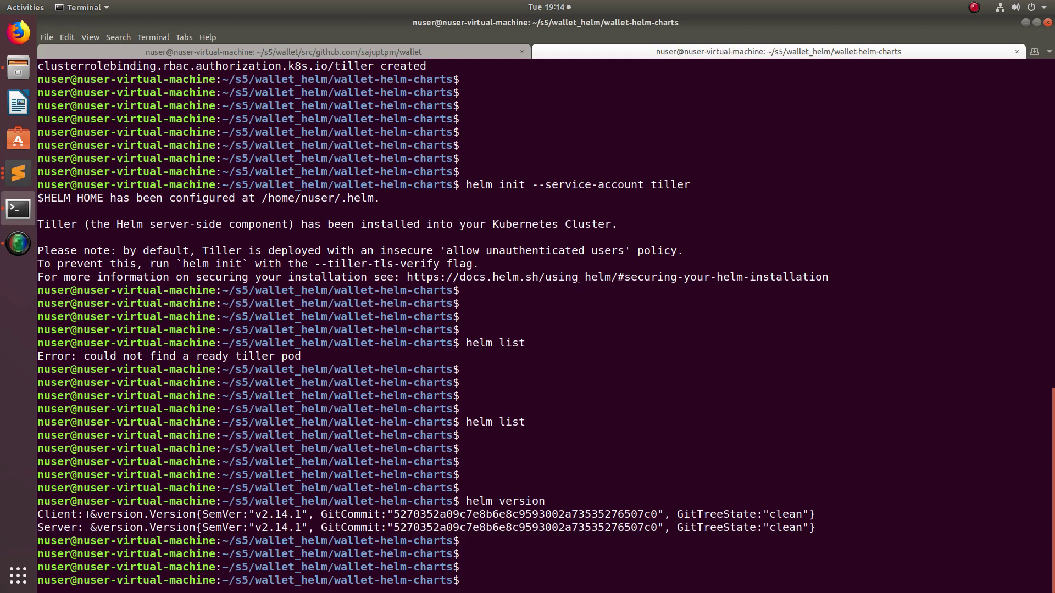
{"action": "mouse_move", "coordinate": [38, 513]}
{"action": "left_mouse_down"}
{"action": "mouse_move", "coordinate": [290, 527]}
{"action": "mouse_move", "coordinate": [830, 532]}
{"action": "left_mouse_up"}
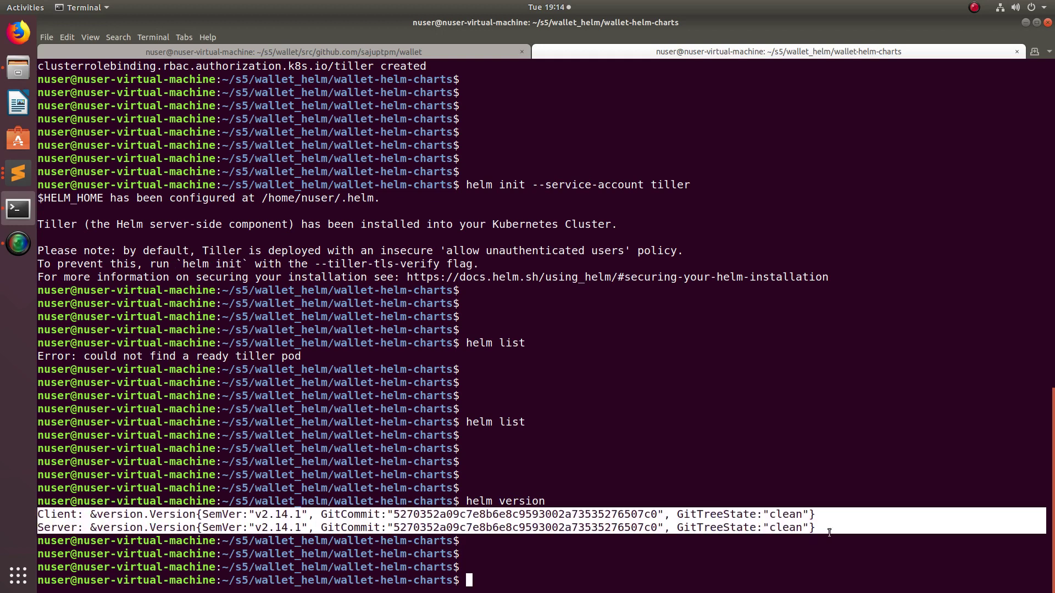